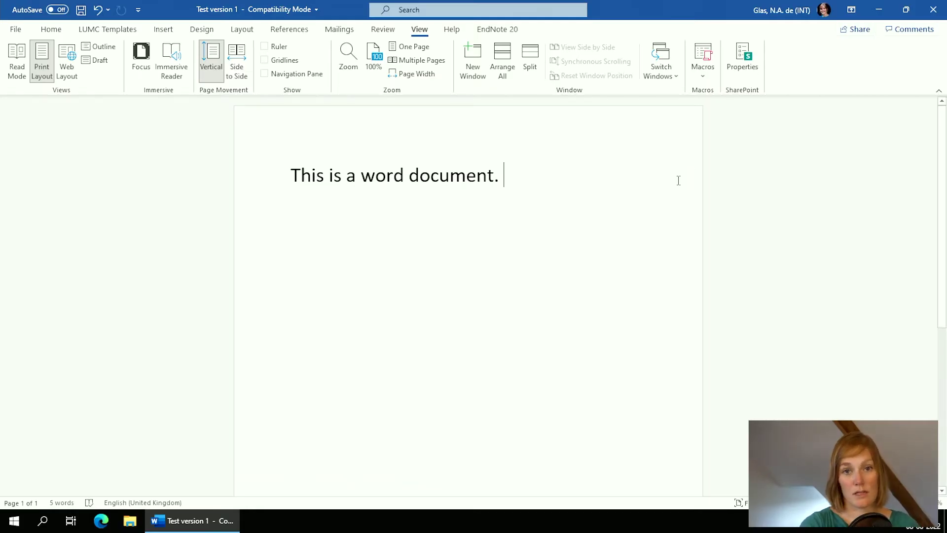
# Switch on Track Changes on the Review tab and drop down the markup display options
pyautogui.click(385, 31)
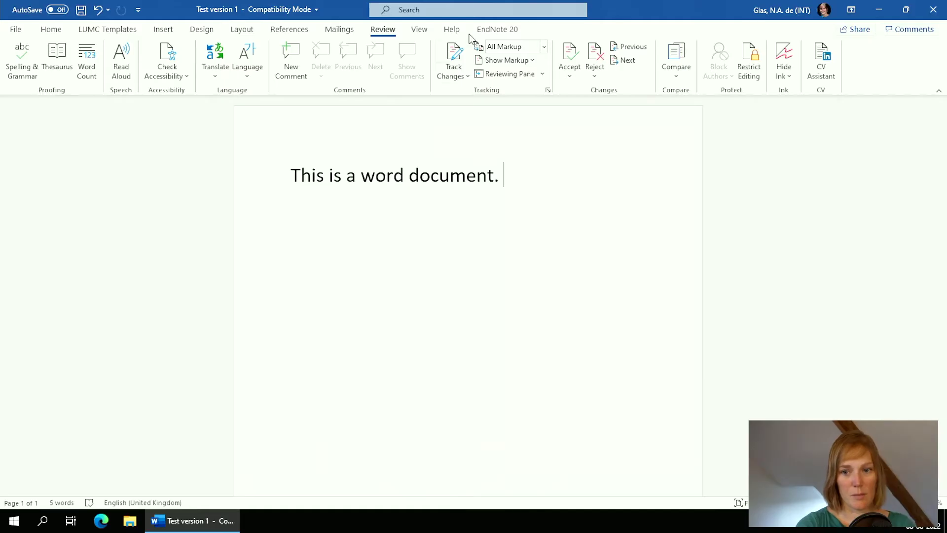
pyautogui.click(455, 58)
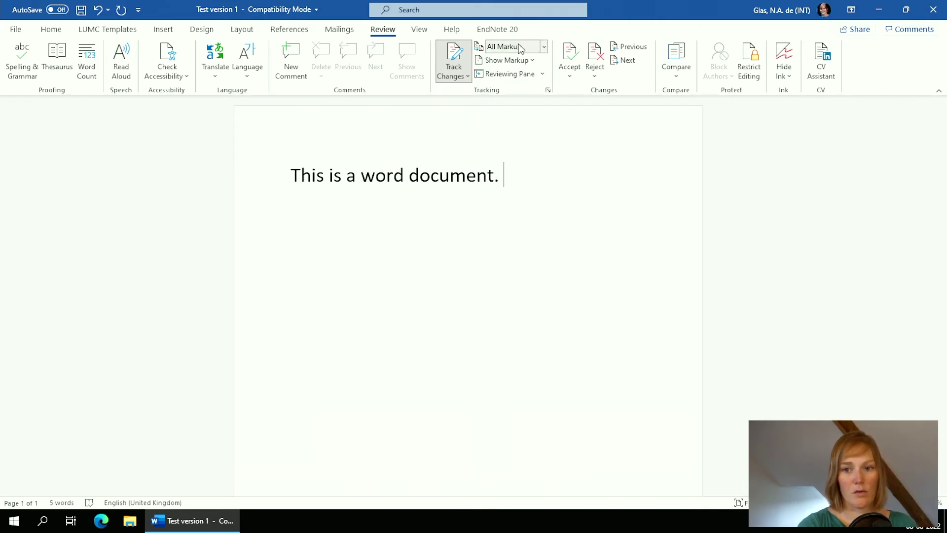
pyautogui.click(543, 47)
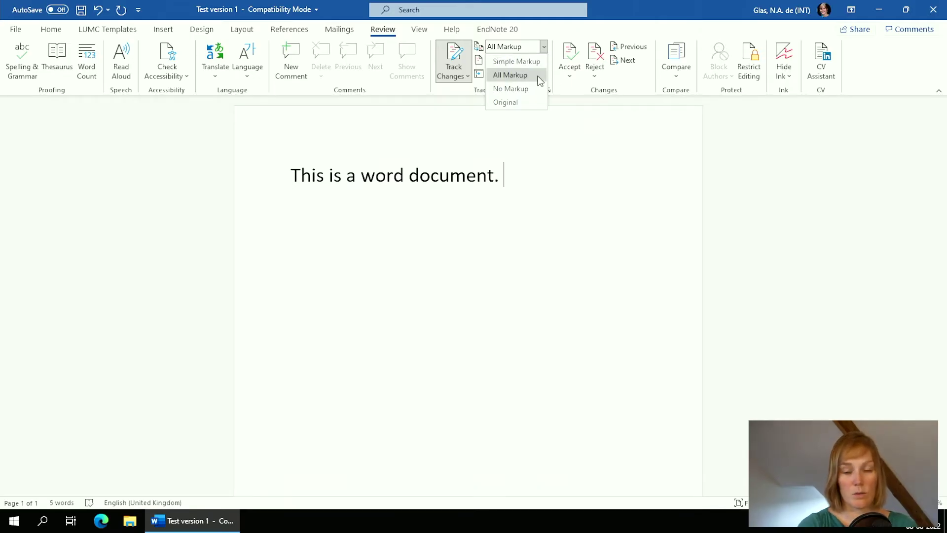
# Keep All Markup and replace 'document.' with 'paper.' as a tracked edit
pyautogui.click(509, 77)
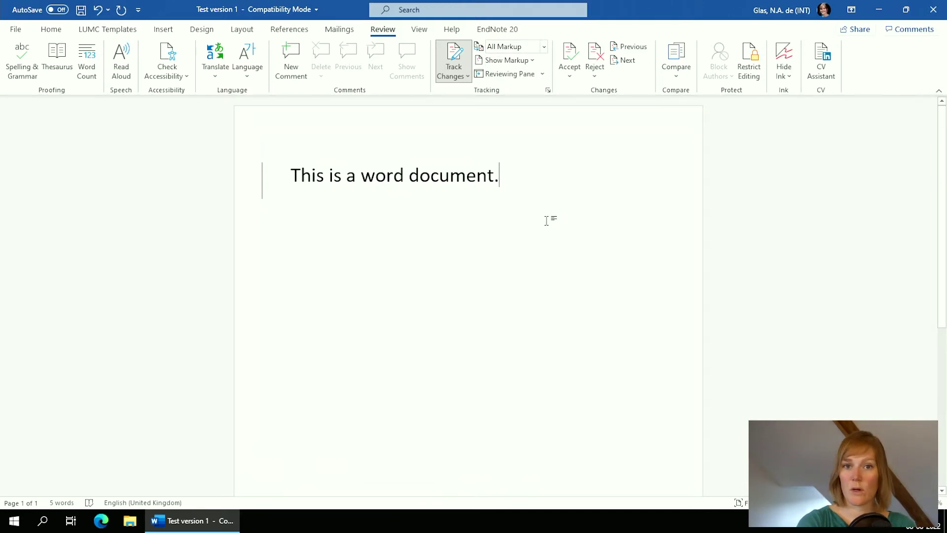
pyautogui.moveTo(499, 176); pyautogui.dragTo(417, 169)
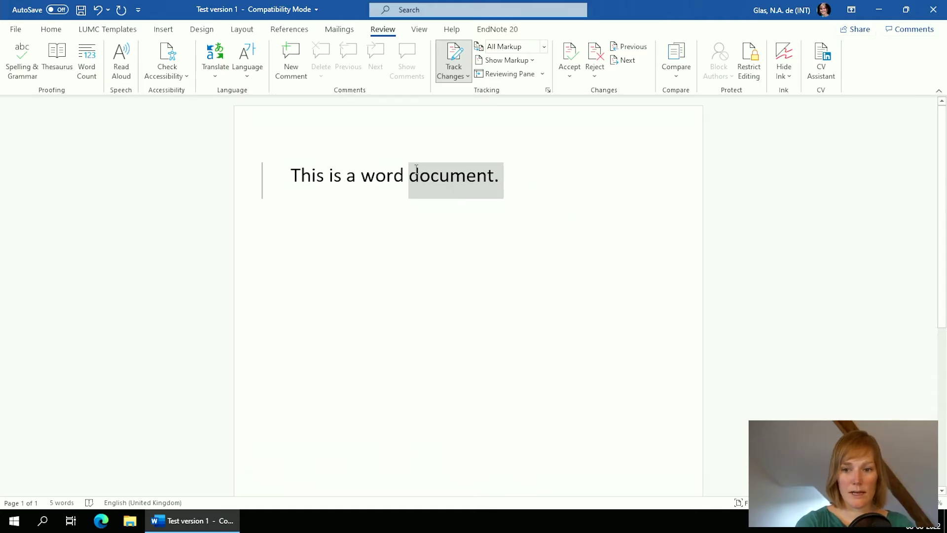
pyautogui.press('Delete')
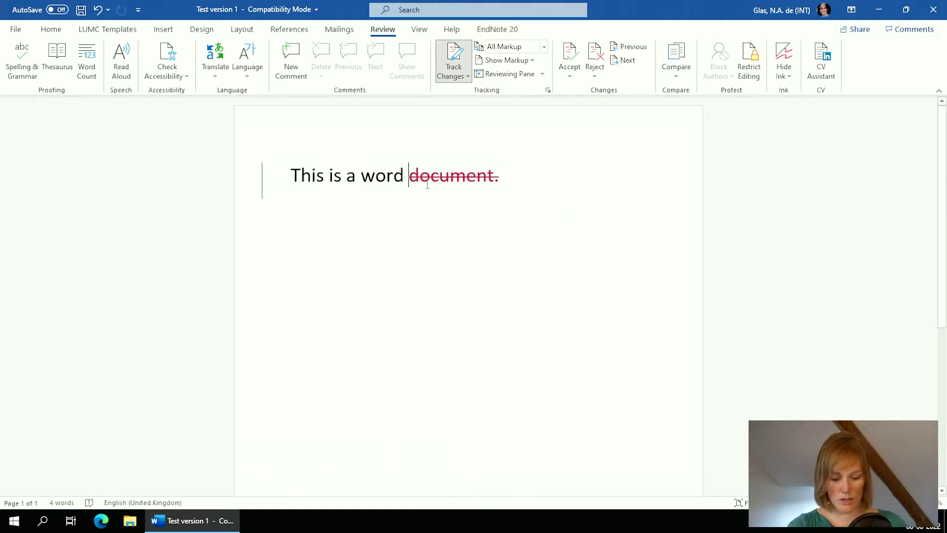
pyautogui.write('paper.')
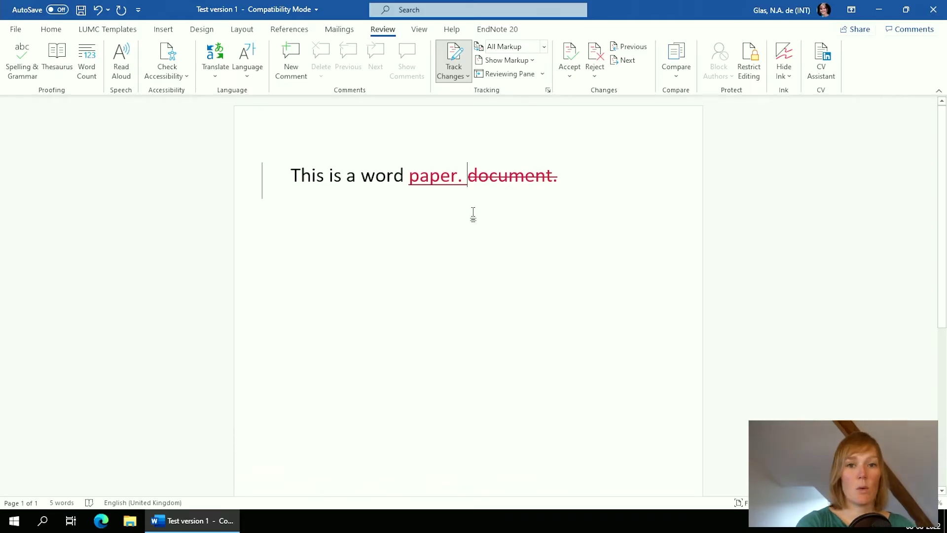
# Select the struck-through 'document.' to check it, then deselect it
pyautogui.click(565, 173)
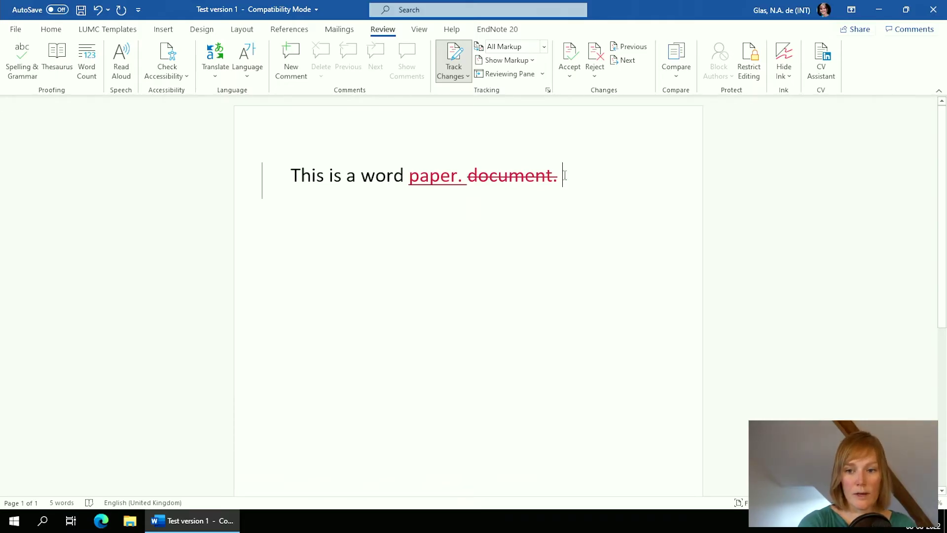
pyautogui.moveTo(565, 175); pyautogui.dragTo(472, 169)
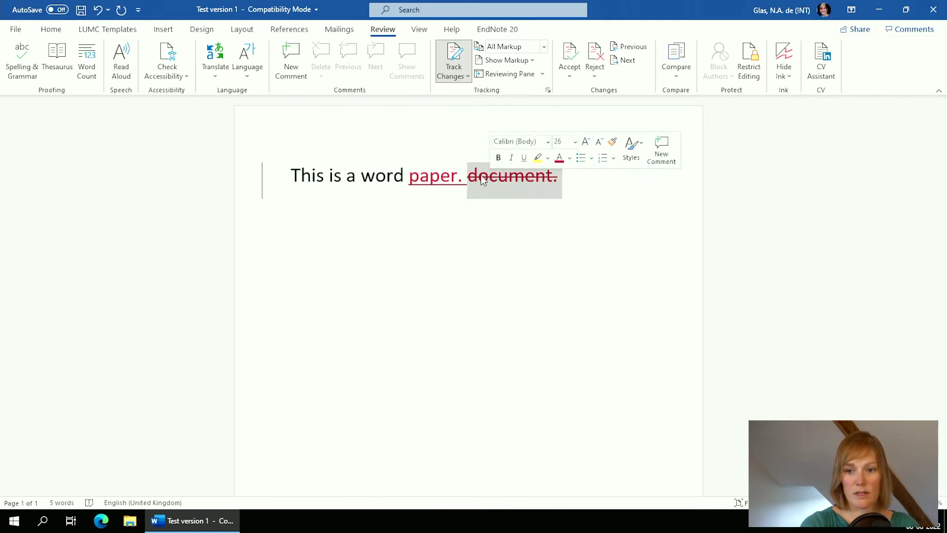
pyautogui.moveTo(552, 196)
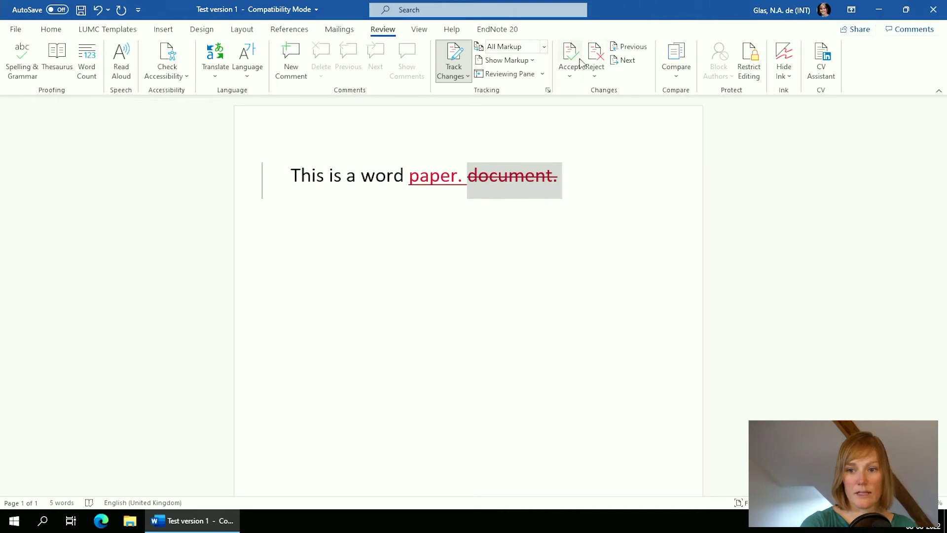
pyautogui.press('Right')
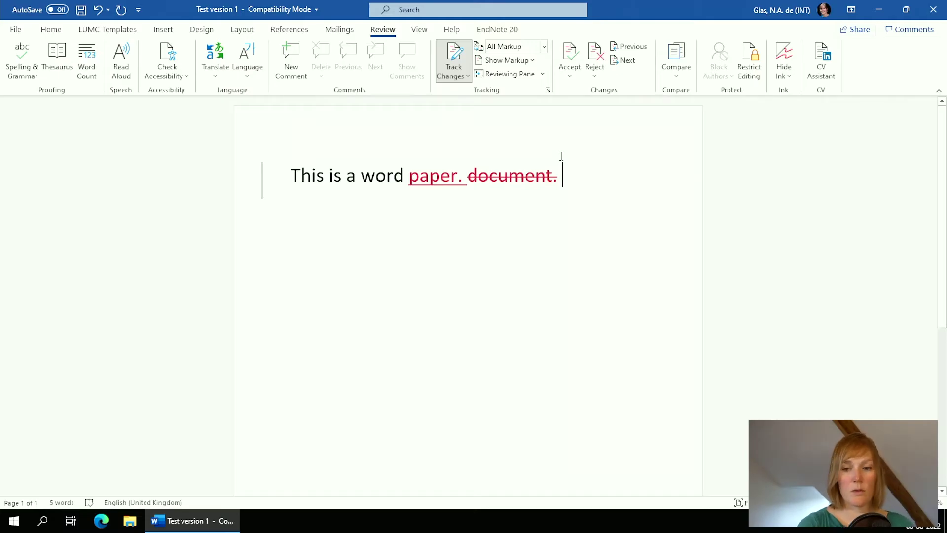
# Inspect the review menus for inserted 'paper.' and deleted 'document.' without changing them
pyautogui.click(498, 177)
pyautogui.click(603, 170)
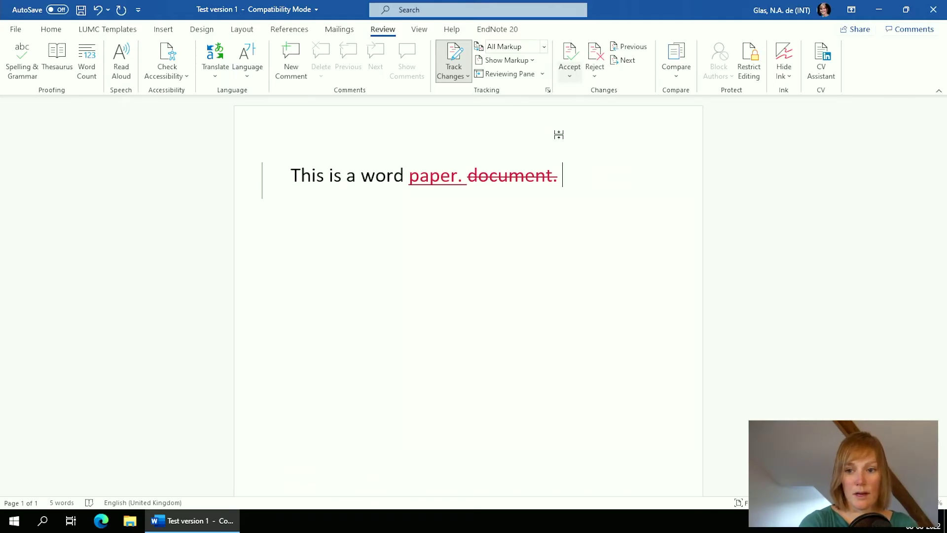
pyautogui.rightClick(432, 178)
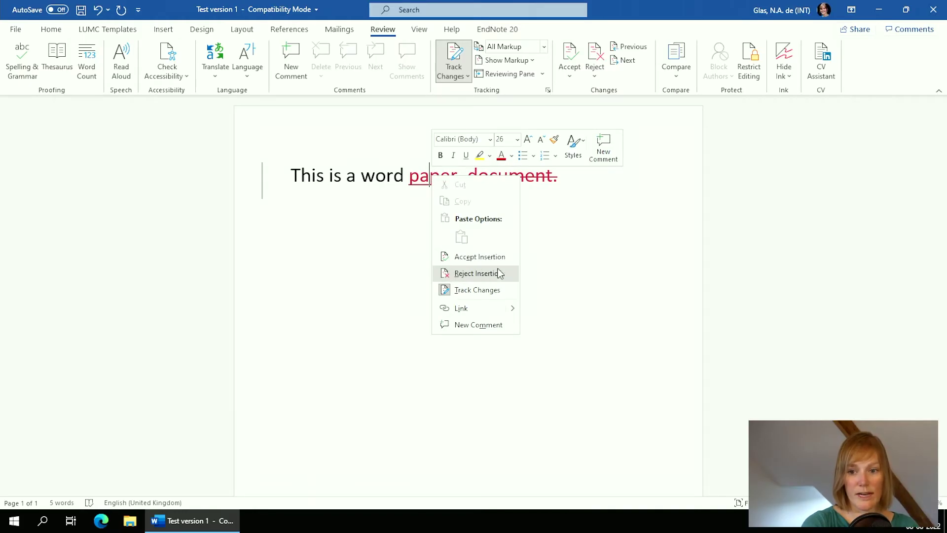
pyautogui.press('Escape')
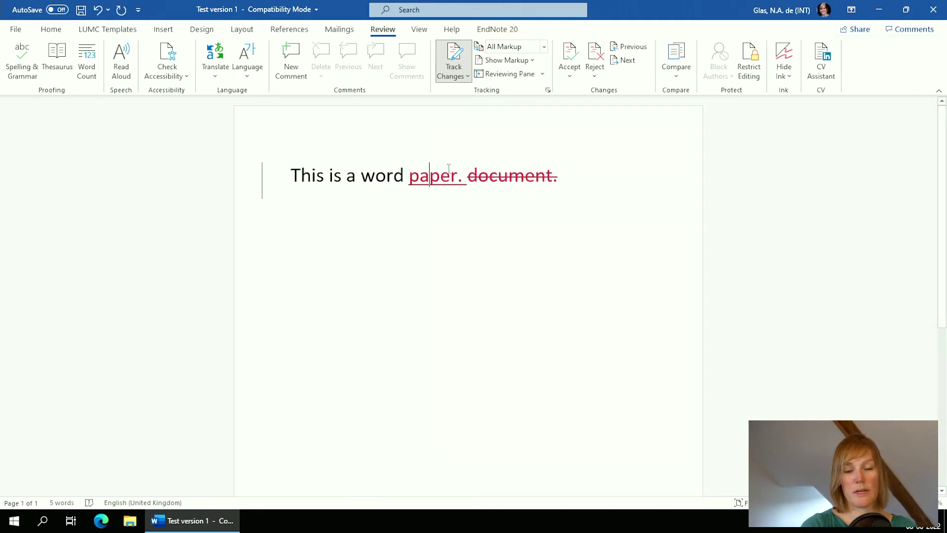
pyautogui.click(500, 177)
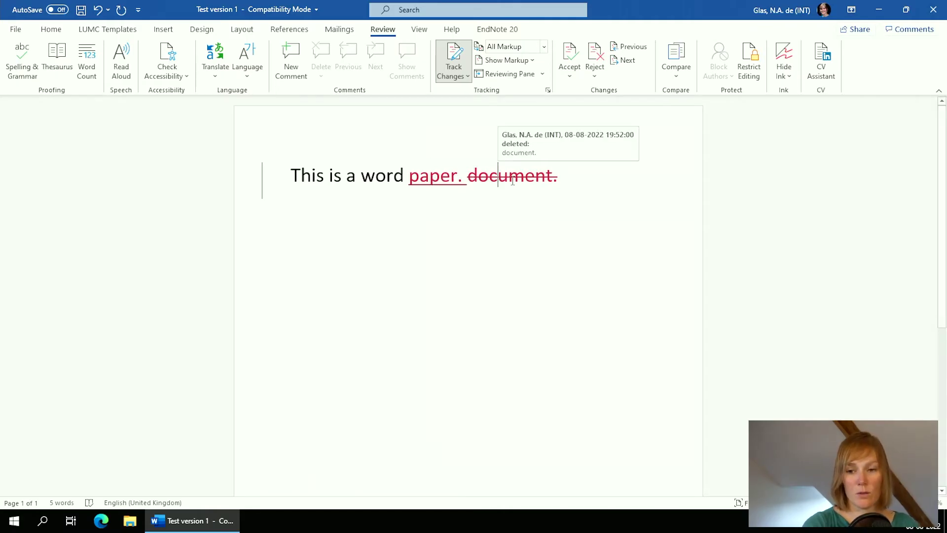
pyautogui.rightClick(511, 179)
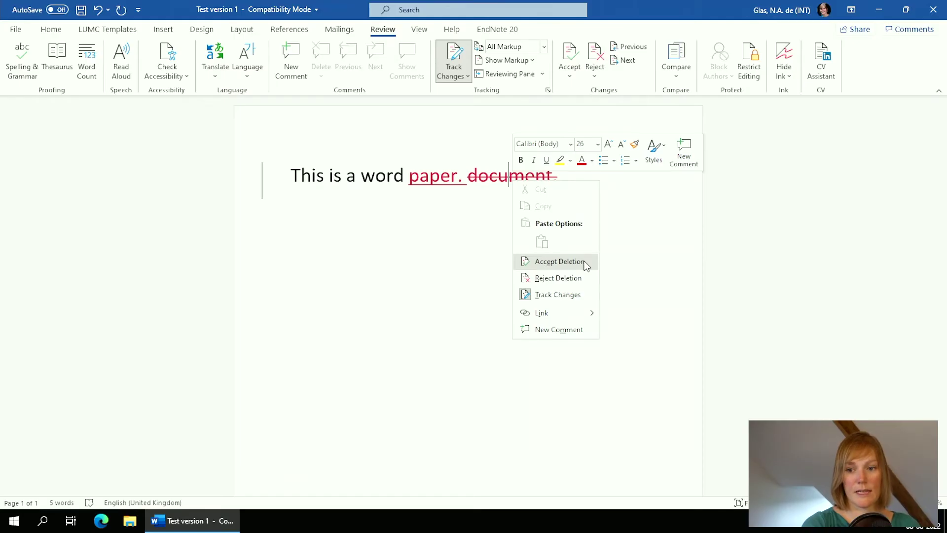
pyautogui.press('Escape')
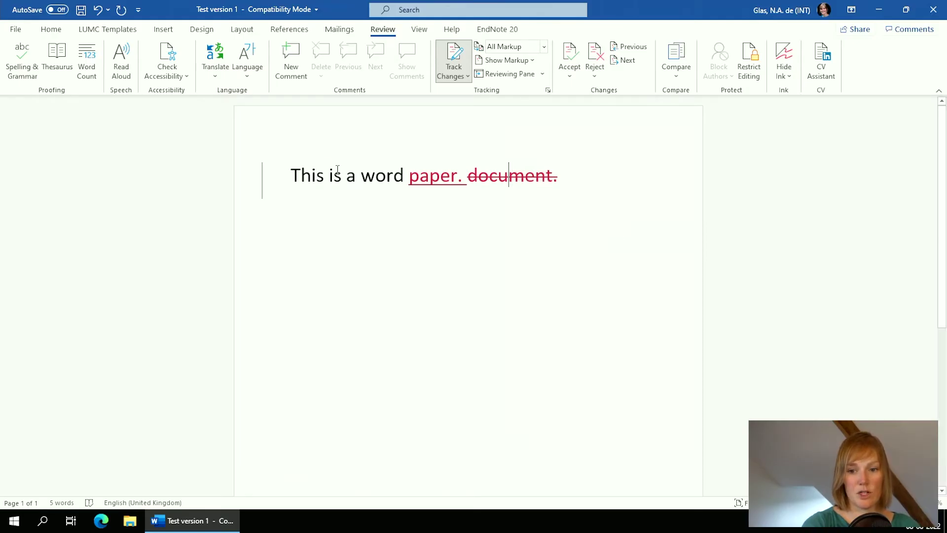
# Accept all tracked changes in the sentence and dismiss the confirmation message
pyautogui.moveTo(290, 178); pyautogui.dragTo(569, 178)
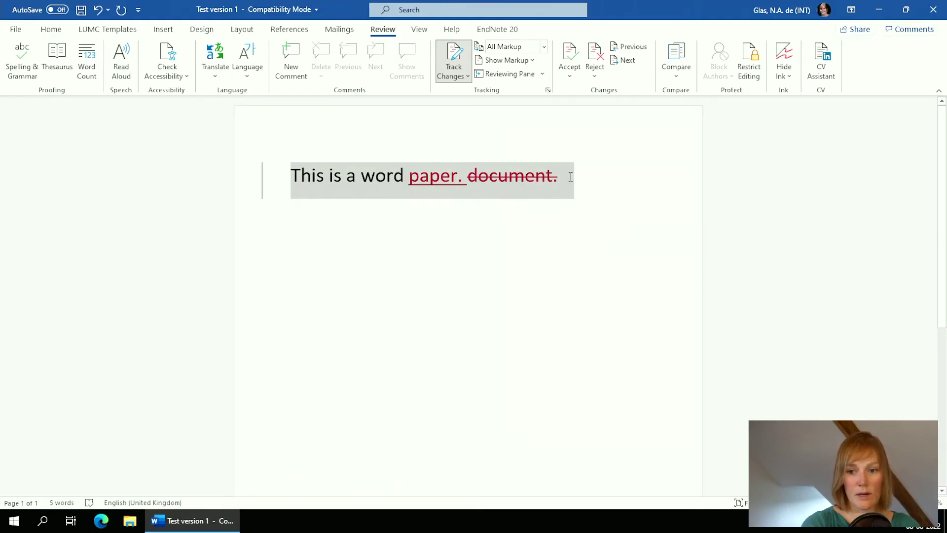
pyautogui.click(570, 52)
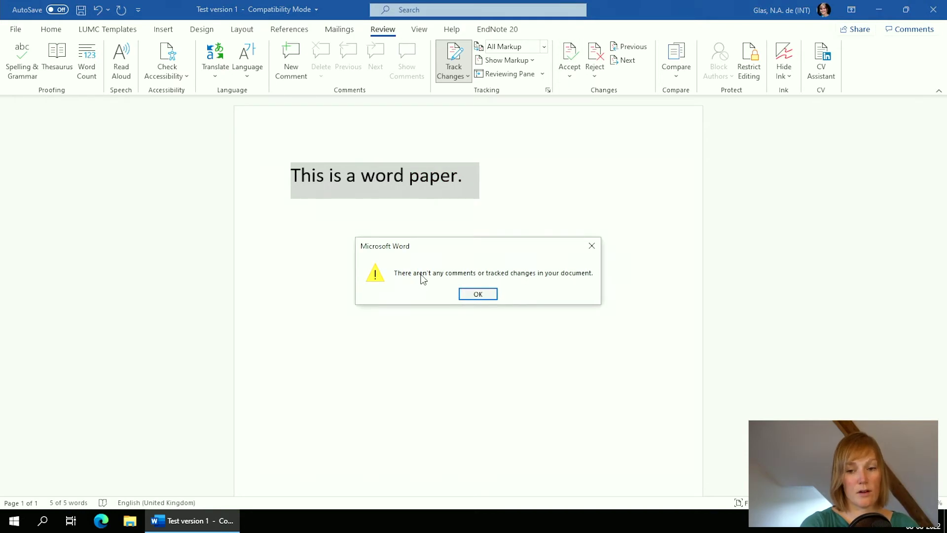
pyautogui.click(480, 295)
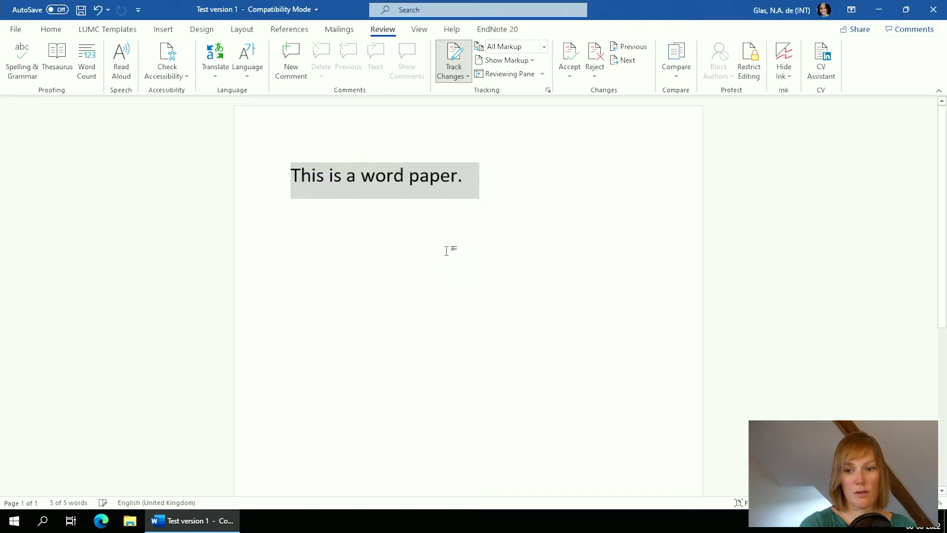
pyautogui.click(450, 248)
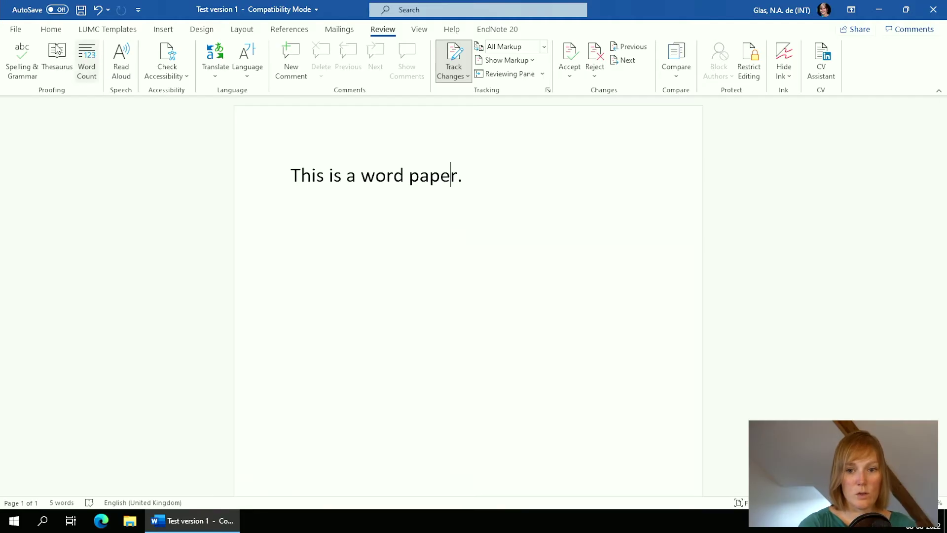
# Save a copy of the document as 'Test version 2' on the H: drive
pyautogui.click(16, 32)
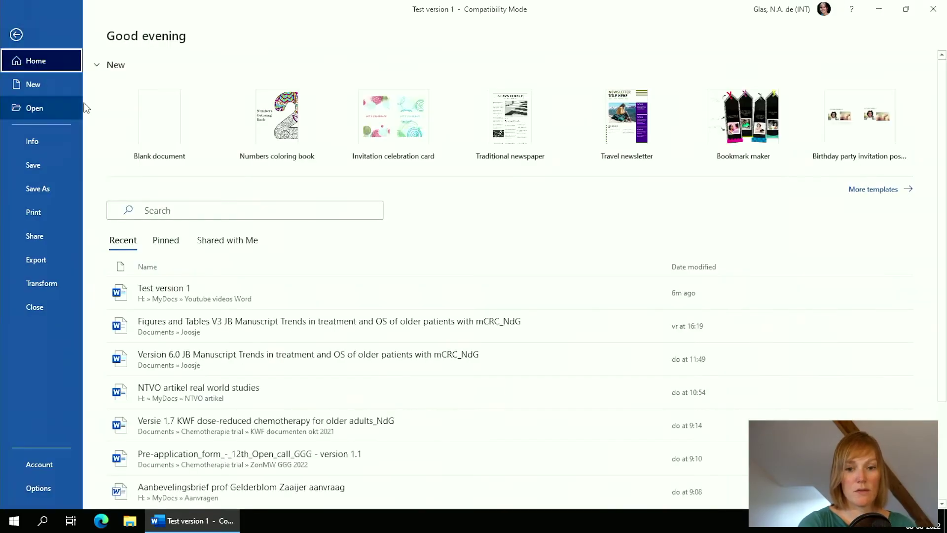
pyautogui.click(33, 186)
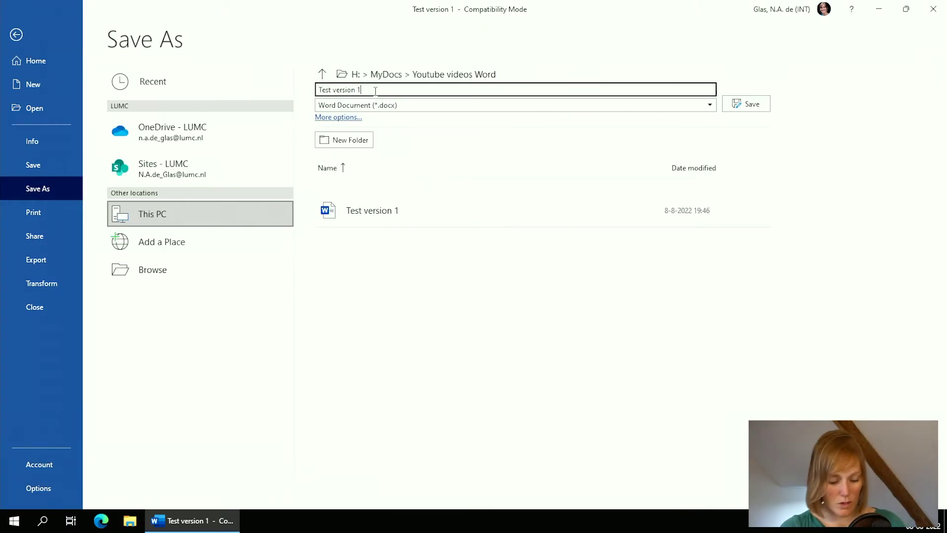
pyautogui.press('BackSpace')
pyautogui.write('2')
pyautogui.press('Return')
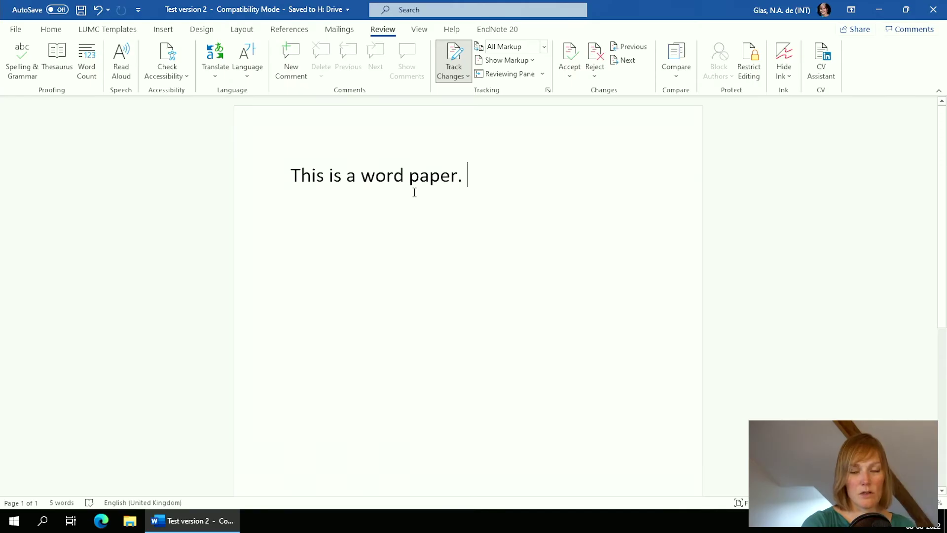
# Comment on 'paper.' with 'I do not agree, I think you should instead state that it is a document.'
pyautogui.click(291, 74)
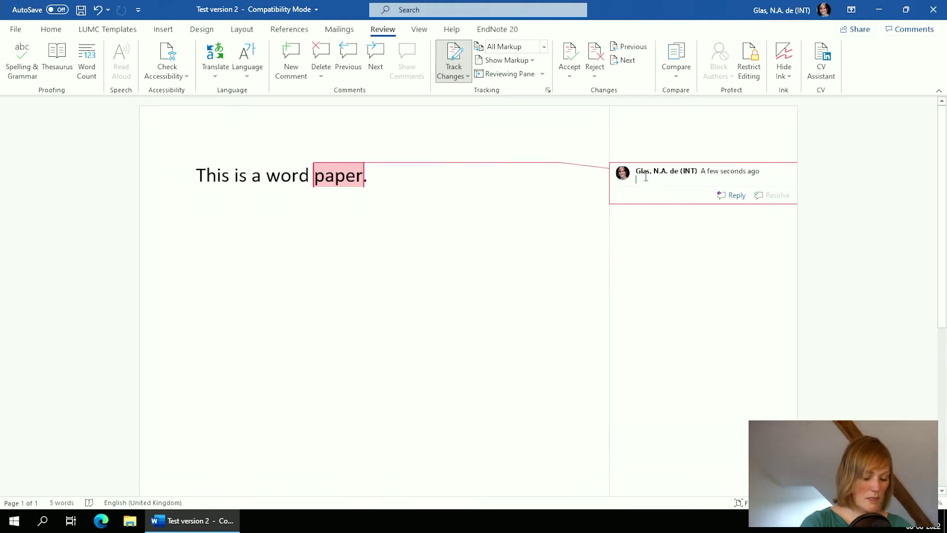
pyautogui.write('I do not ag')
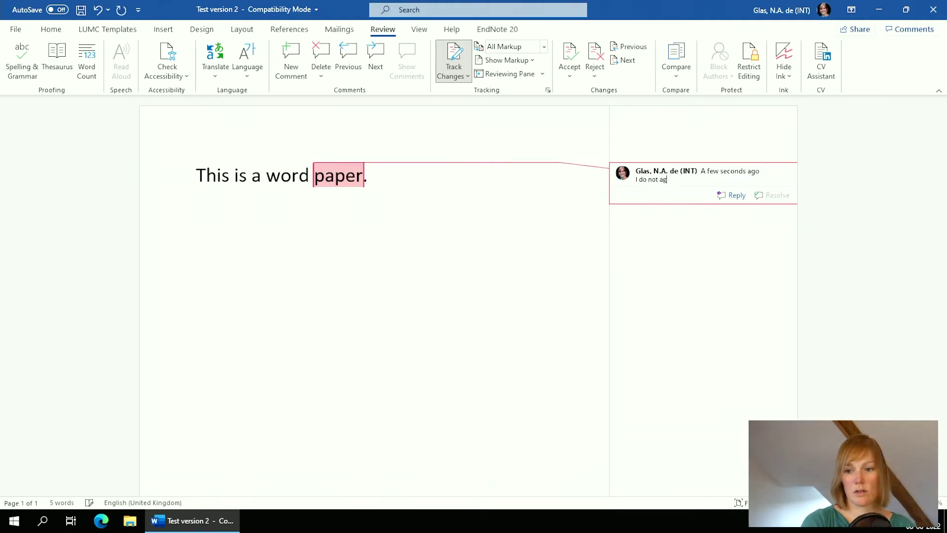
pyautogui.write('ree. I think you s')
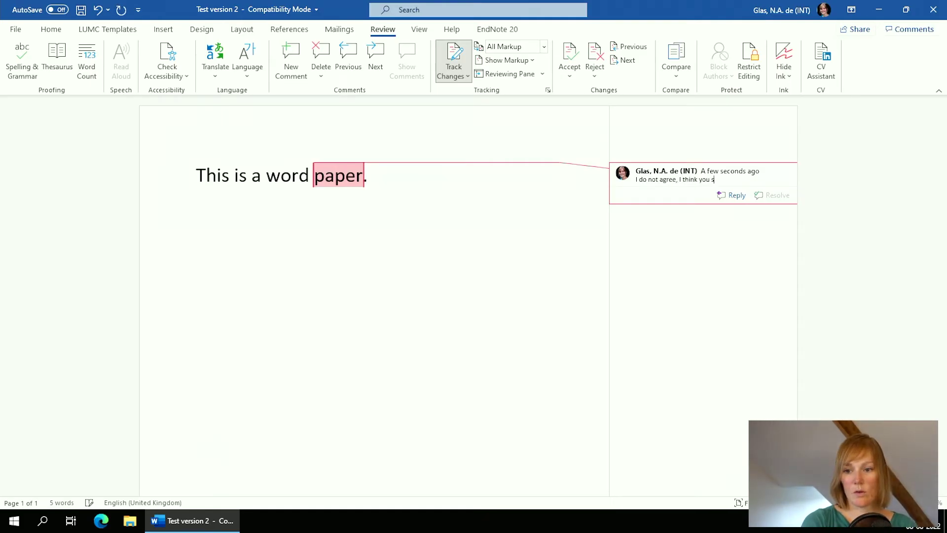
pyautogui.write('hould instead ')
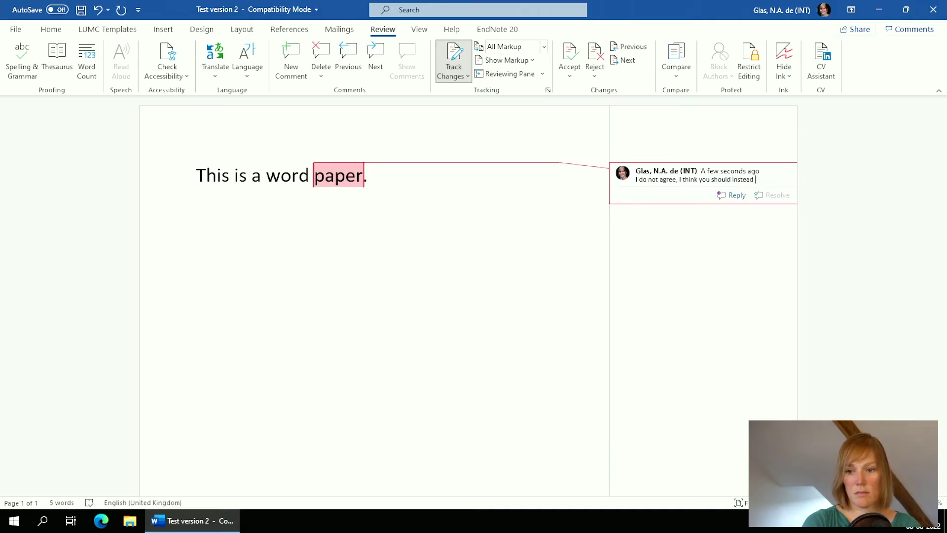
pyautogui.write('state that it is a docume')
pyautogui.write('nt.')
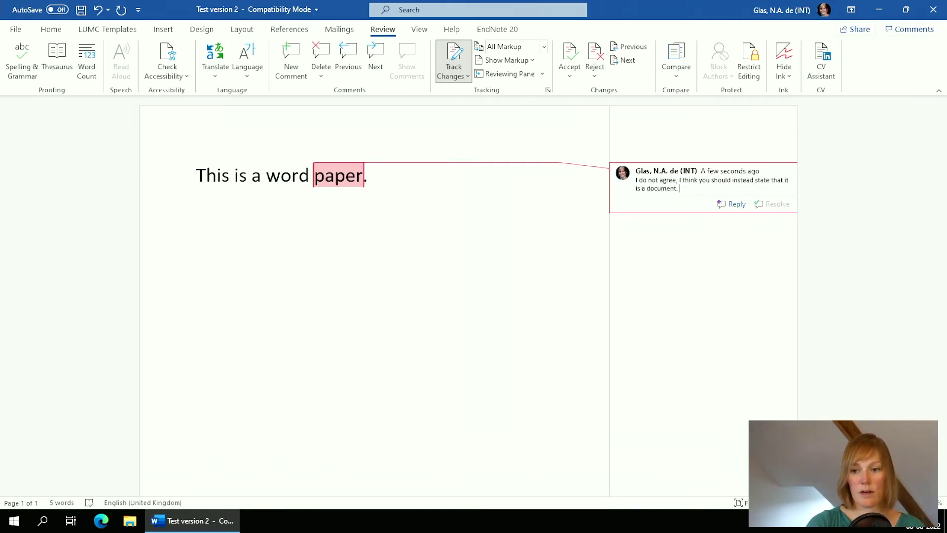
pyautogui.click(491, 196)
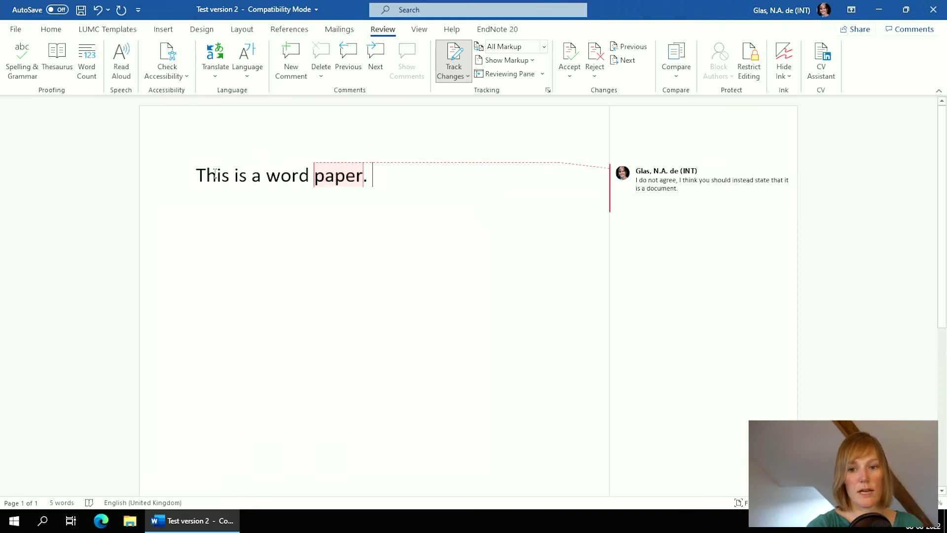
pyautogui.moveTo(710, 194)
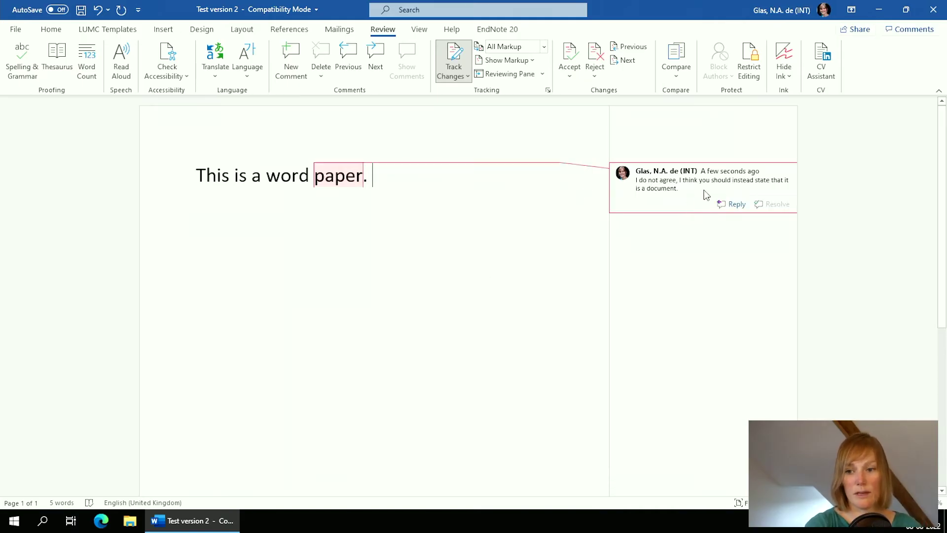
# Post the reply 'I will keep it anyways.' under the comment on 'paper.'
pyautogui.click(740, 213)
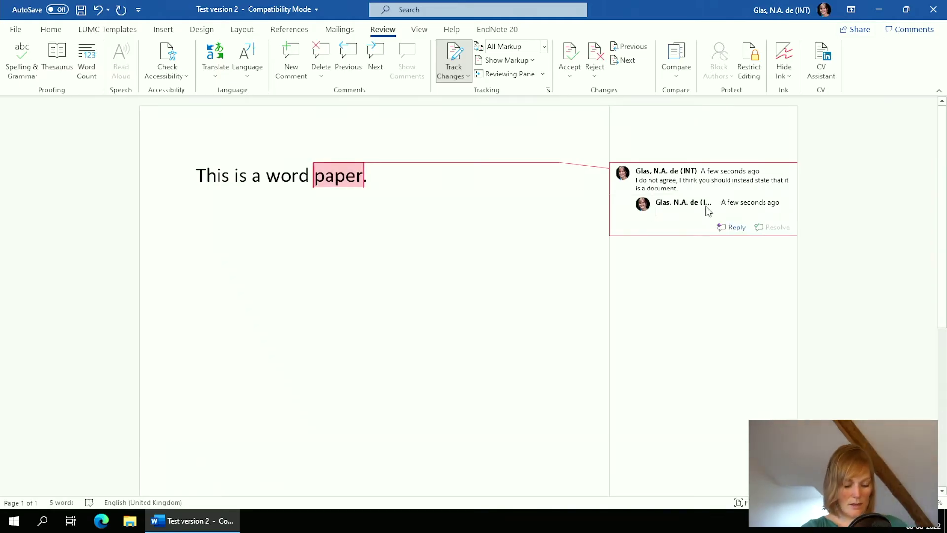
pyautogui.write('I will keep it anyways.')
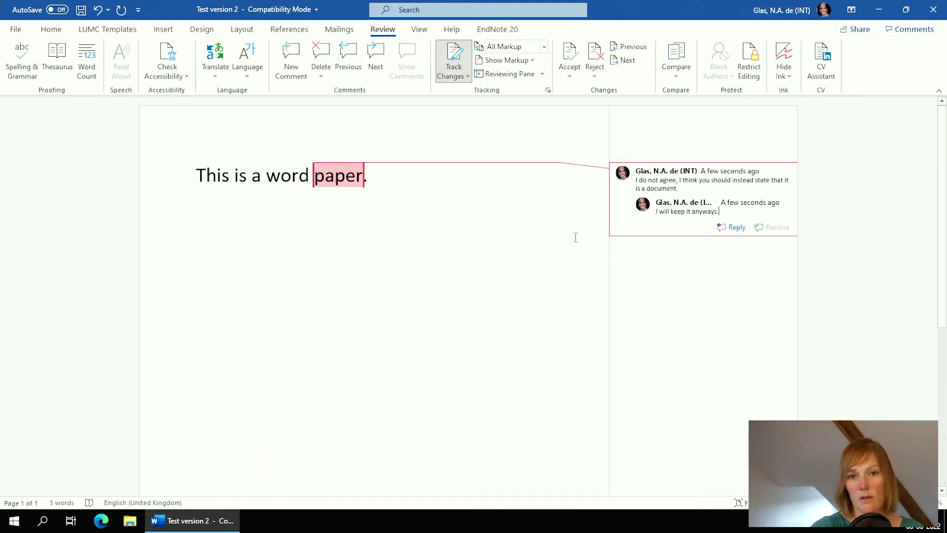
pyautogui.click(539, 247)
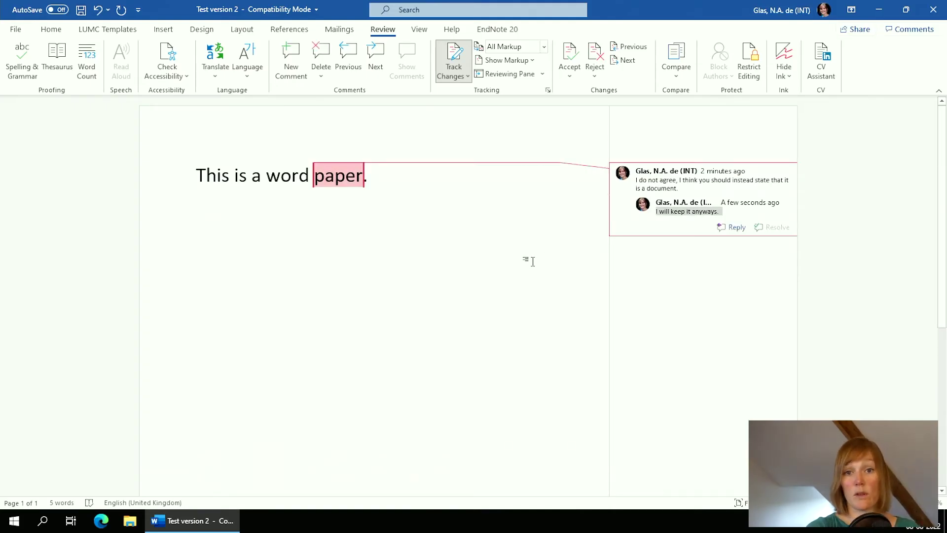
# Delete the reply and then the original comment attached to 'paper.'
pyautogui.rightClick(619, 202)
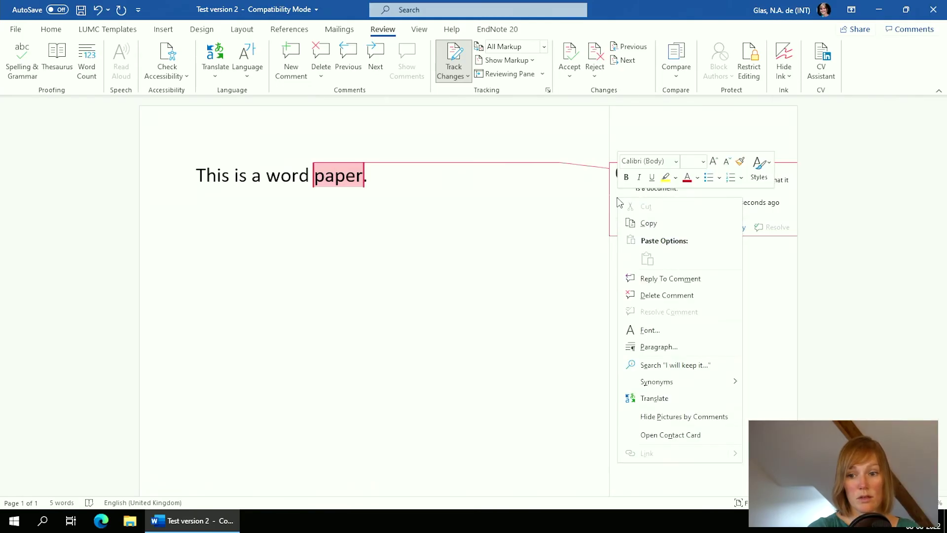
pyautogui.click(650, 295)
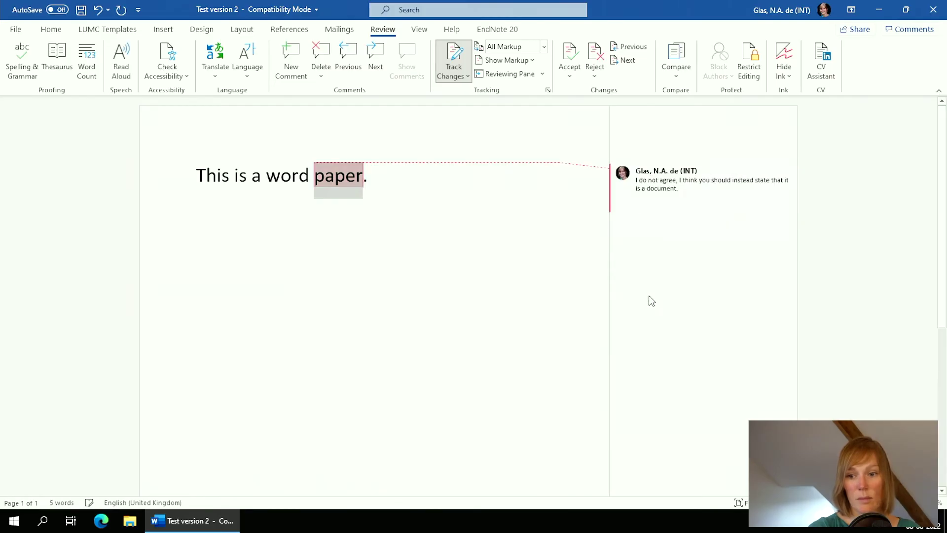
pyautogui.moveTo(616, 210)
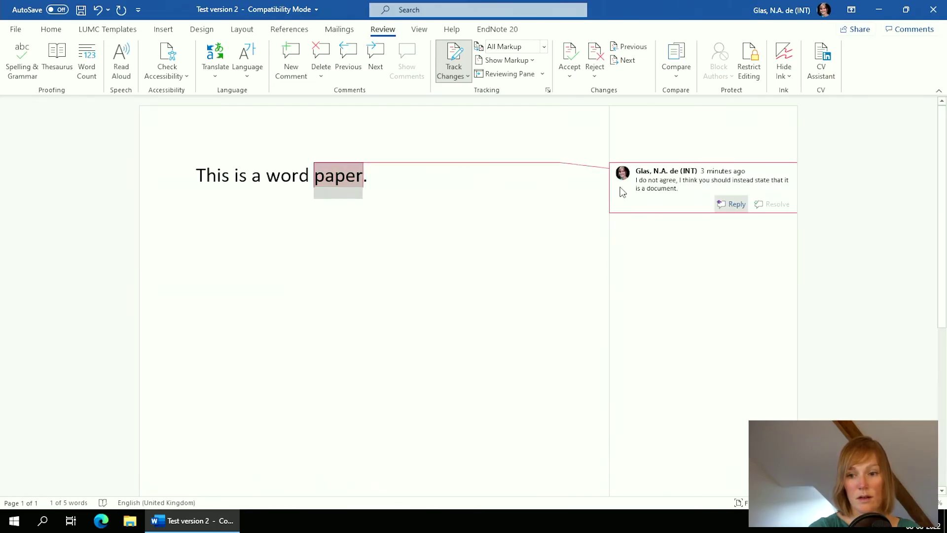
pyautogui.rightClick(622, 192)
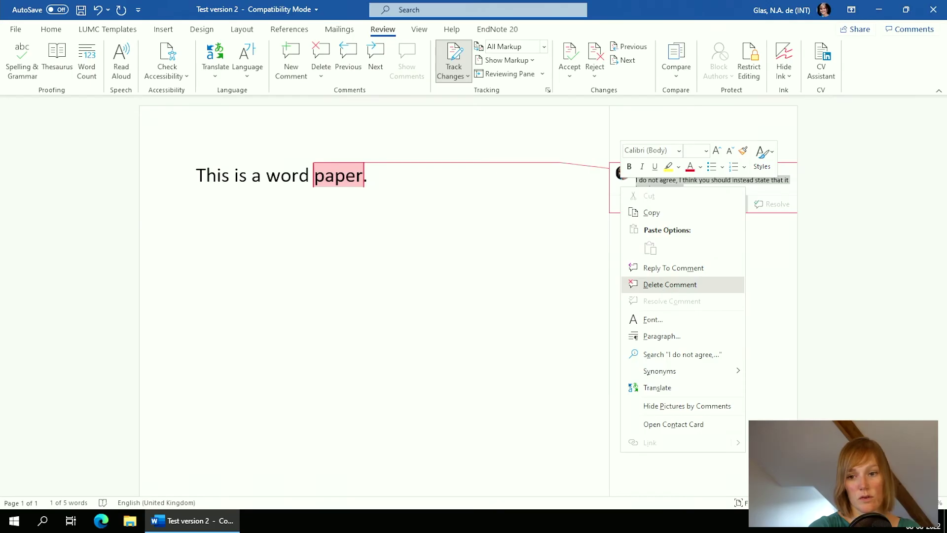
pyautogui.click(663, 285)
pyautogui.click(581, 197)
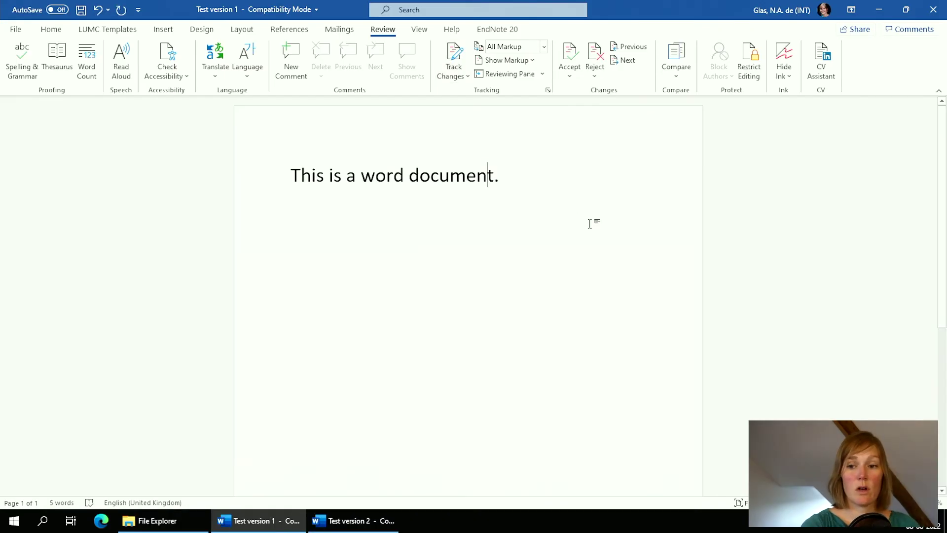
# Open the Combine Documents dialog from Review > Compare
pyautogui.click(677, 74)
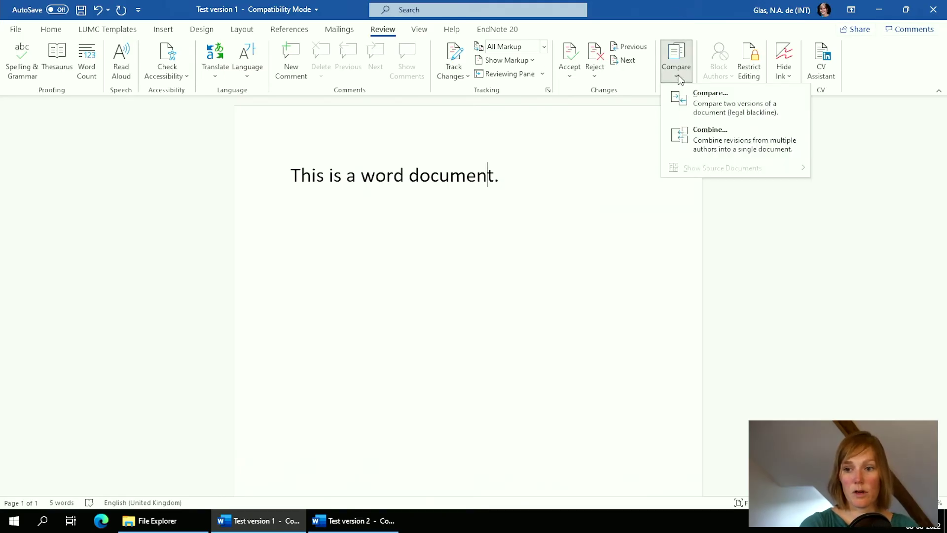
pyautogui.click(706, 143)
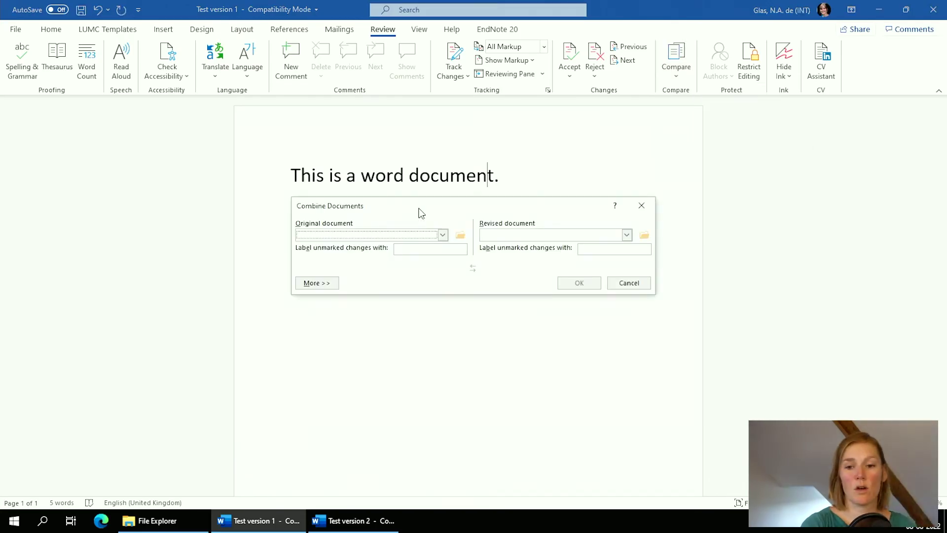
# Pick Test version 1 as the original and Test version 2 as the revised document
pyautogui.click(443, 235)
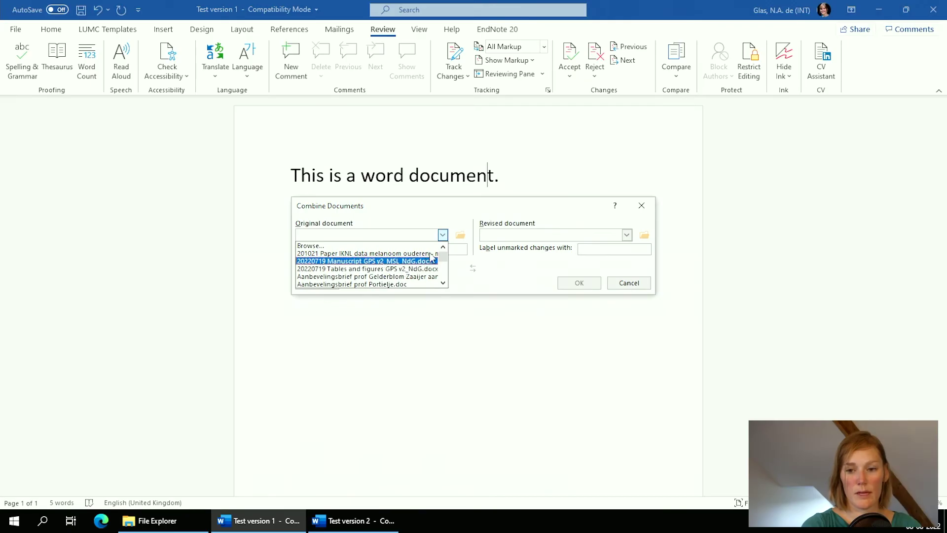
pyautogui.moveTo(444, 260); pyautogui.dragTo(442, 271)
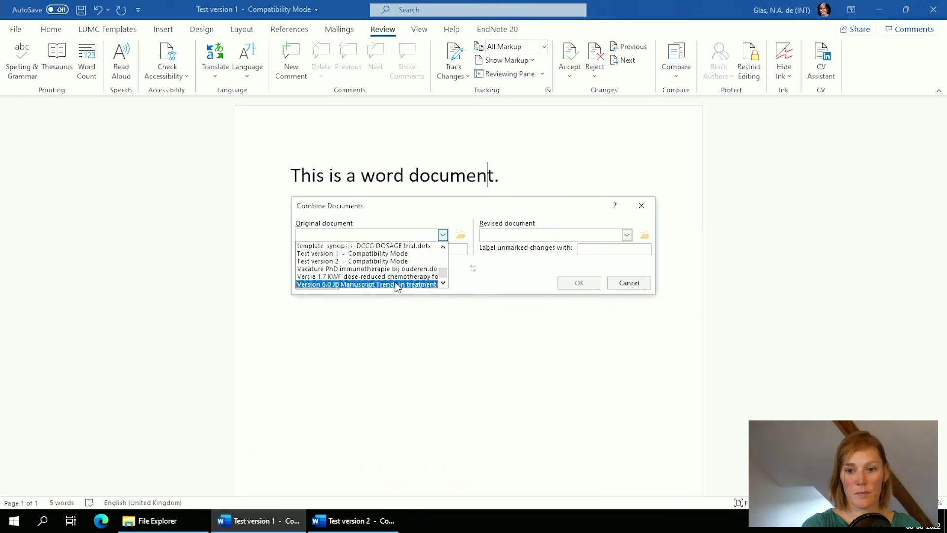
pyautogui.click(395, 254)
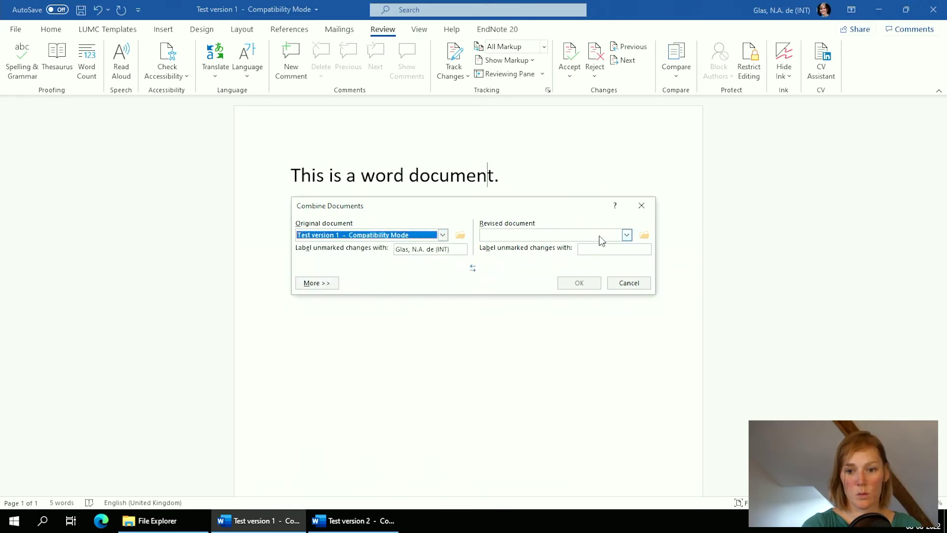
pyautogui.click(629, 238)
pyautogui.scroll(-5, 581, 267)
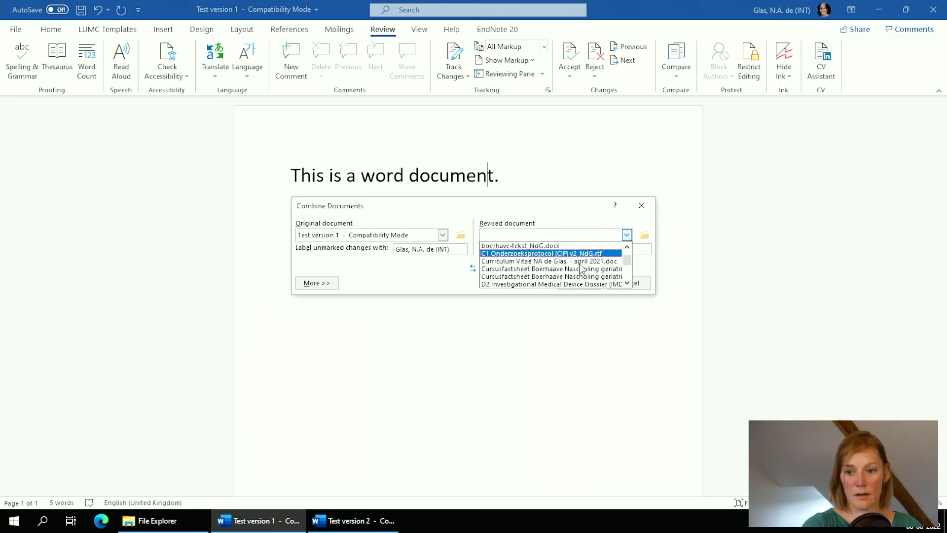
pyautogui.scroll(-8, 581, 267)
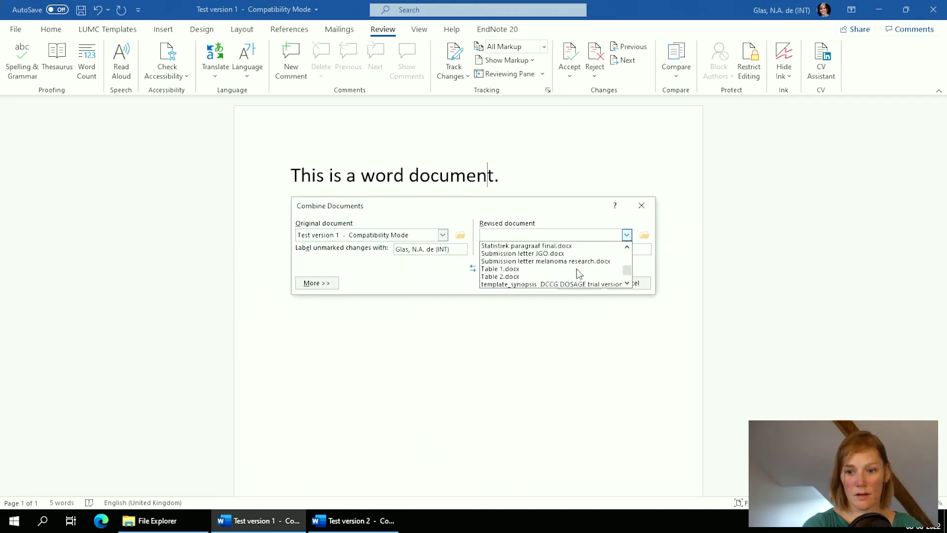
pyautogui.scroll(-3, 532, 269)
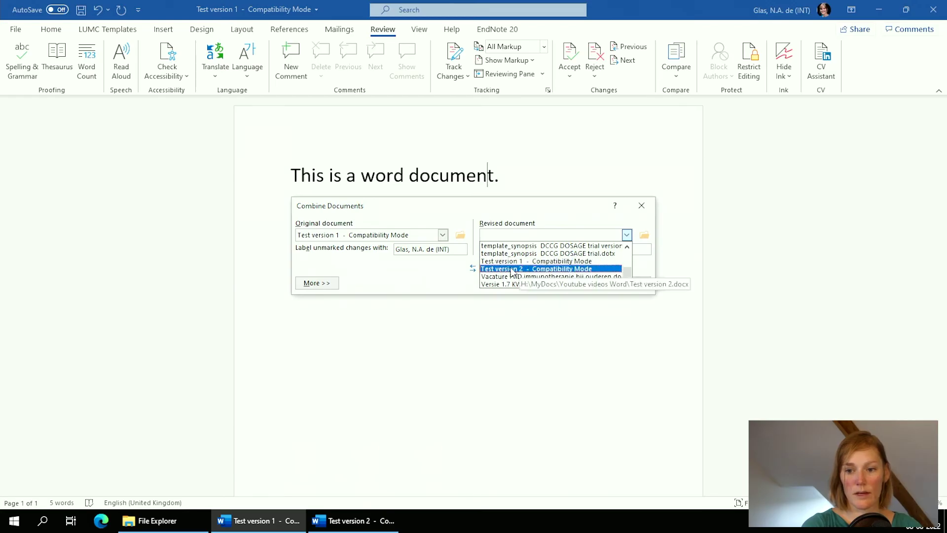
pyautogui.click(529, 269)
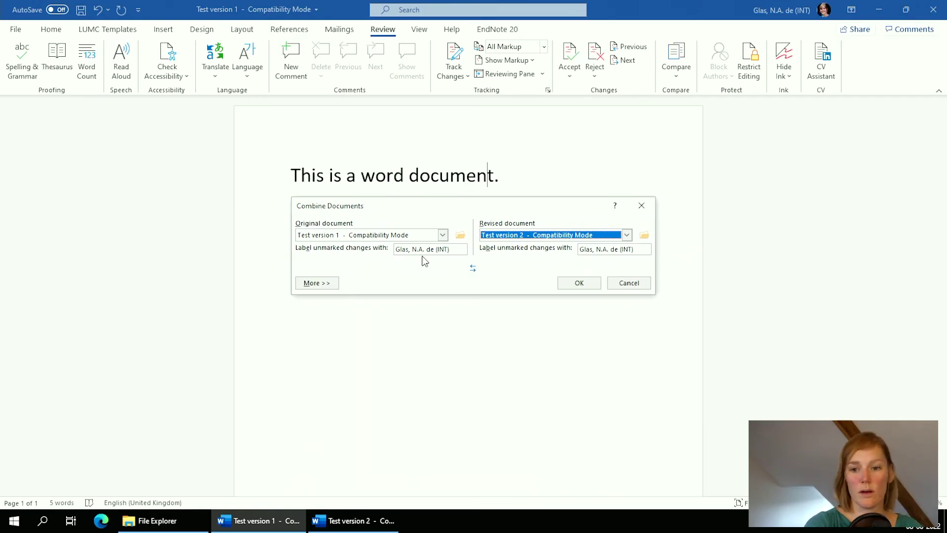
# Label changes 'test version 1 (person A)' and 'test version 2 (person B)', then run the combine
pyautogui.moveTo(453, 250); pyautogui.dragTo(368, 250)
pyautogui.write('test version 1')
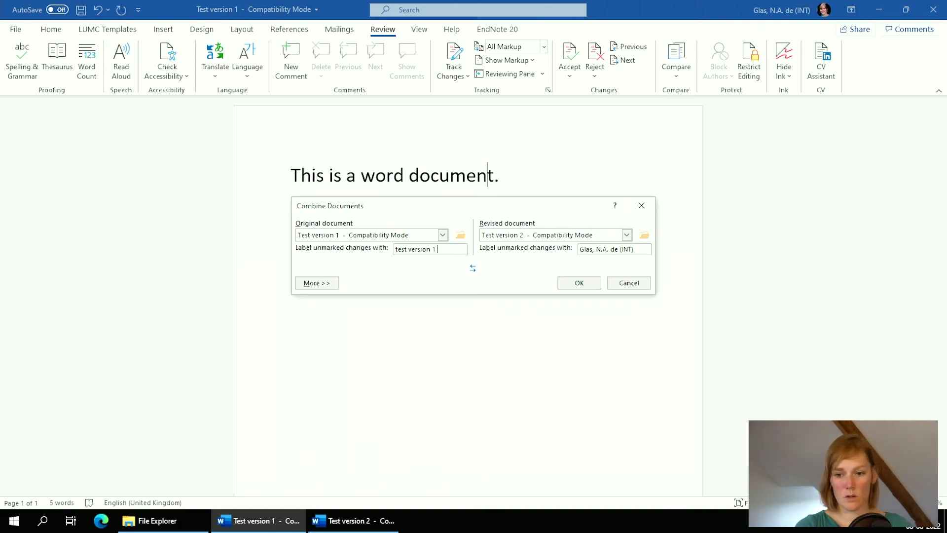
pyautogui.write(' (person A)')
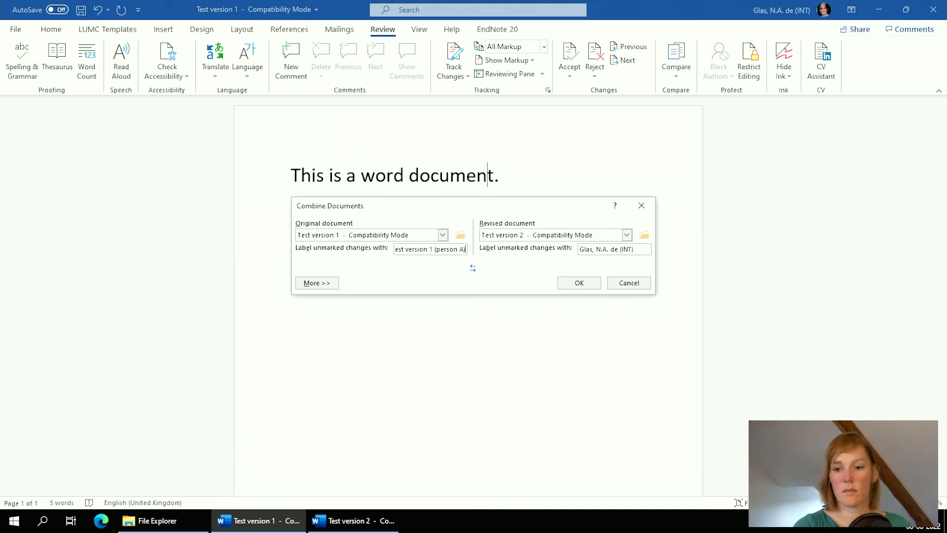
pyautogui.moveTo(641, 252); pyautogui.dragTo(569, 253)
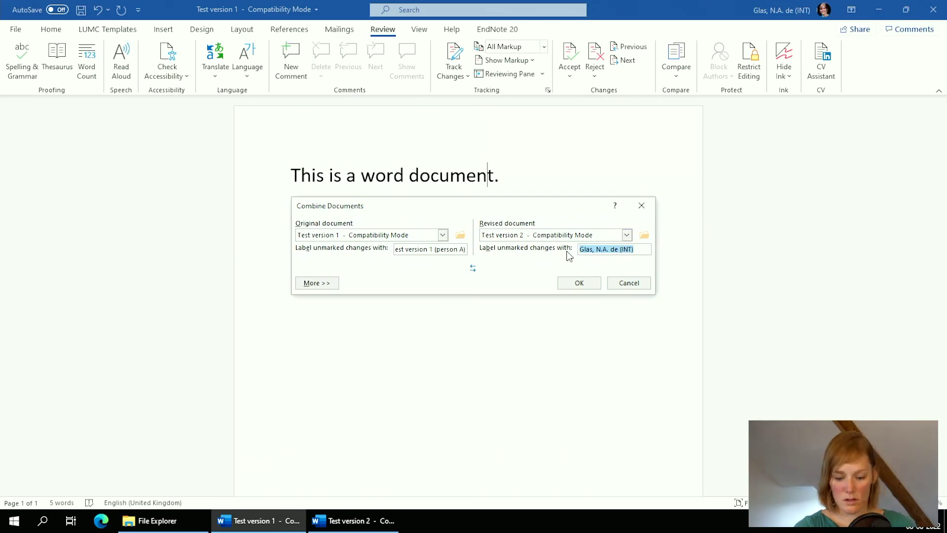
pyautogui.write('test version 2 (p')
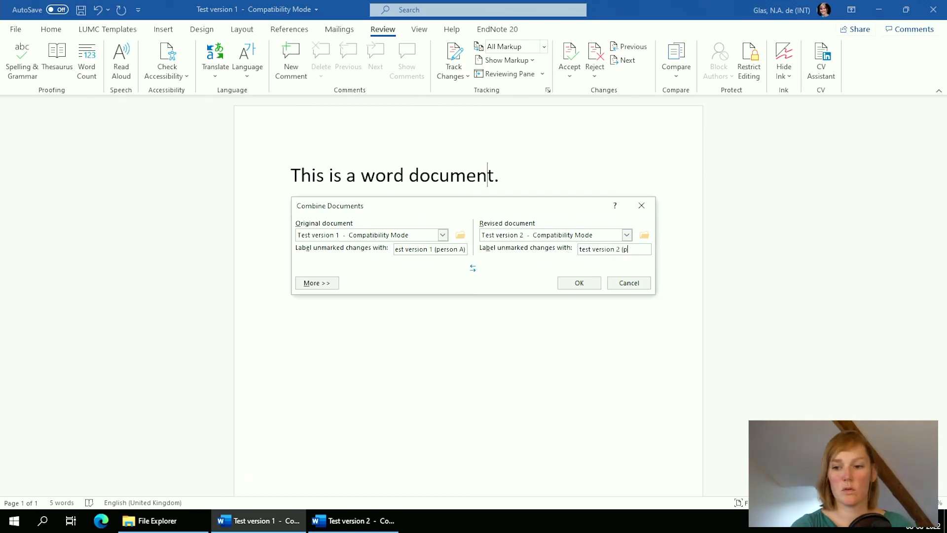
pyautogui.write('erson B)')
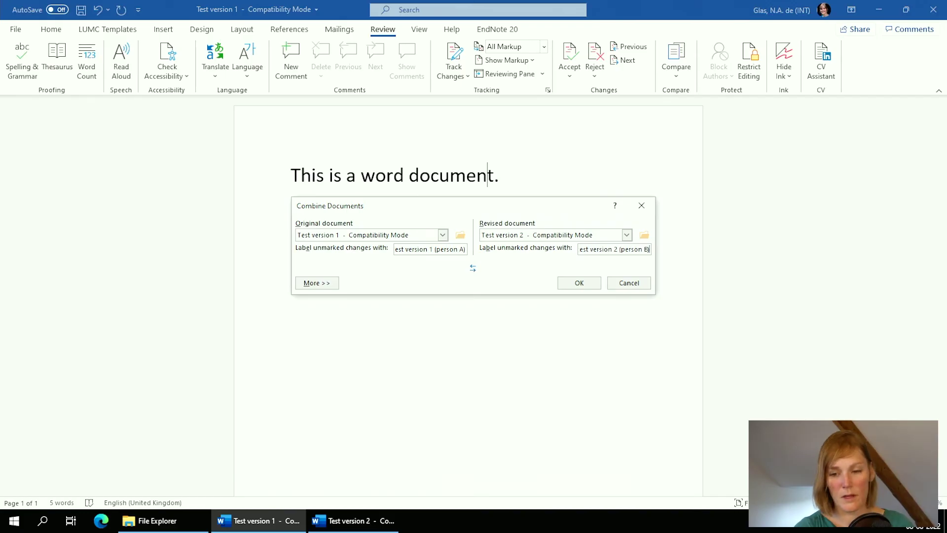
pyautogui.click(578, 283)
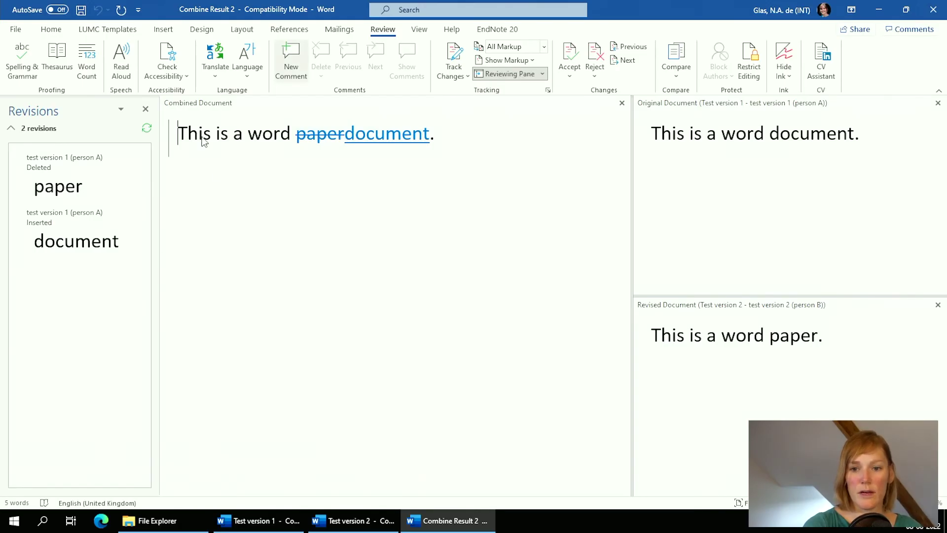
# Close the Original Document, Revisions and Revised Document panes, leaving Combine Result 2 alone
pyautogui.click(431, 172)
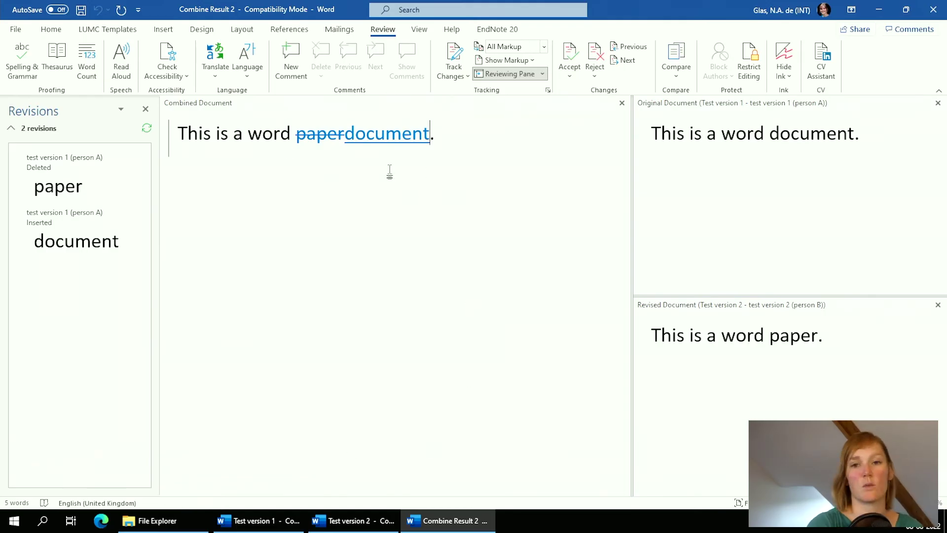
pyautogui.moveTo(379, 139)
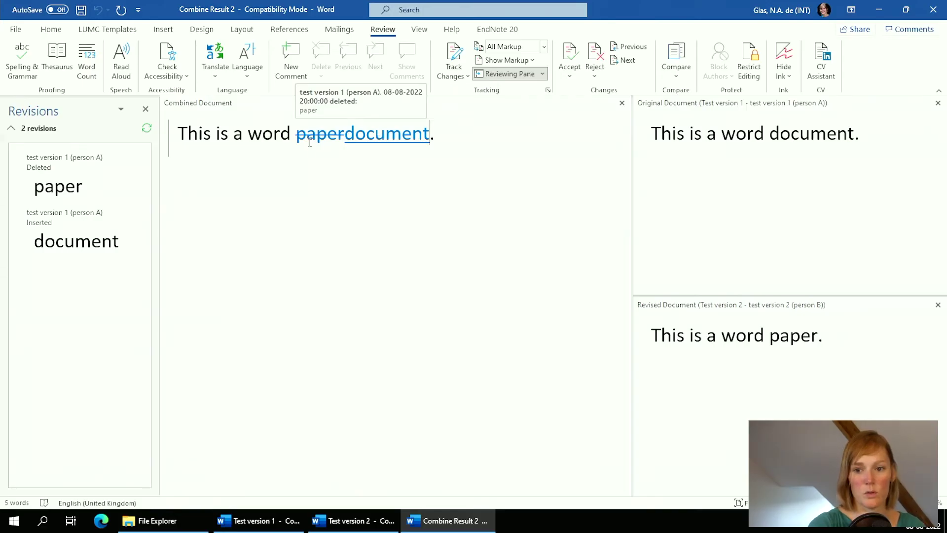
pyautogui.click(469, 146)
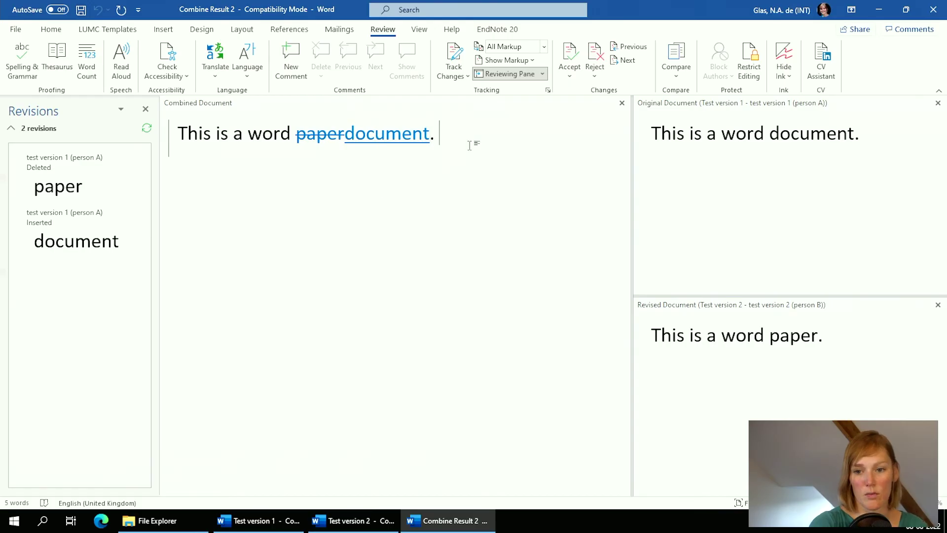
pyautogui.click(937, 103)
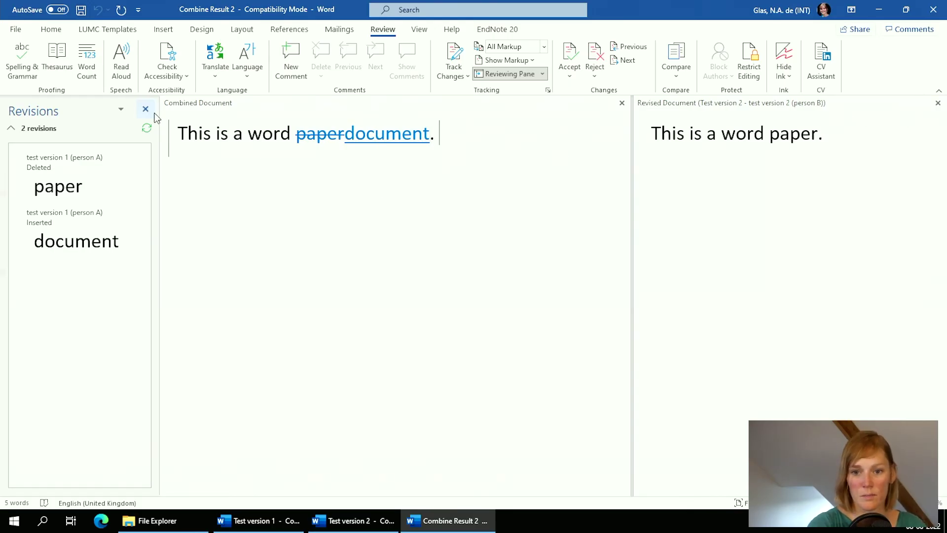
pyautogui.click(145, 109)
pyautogui.click(938, 103)
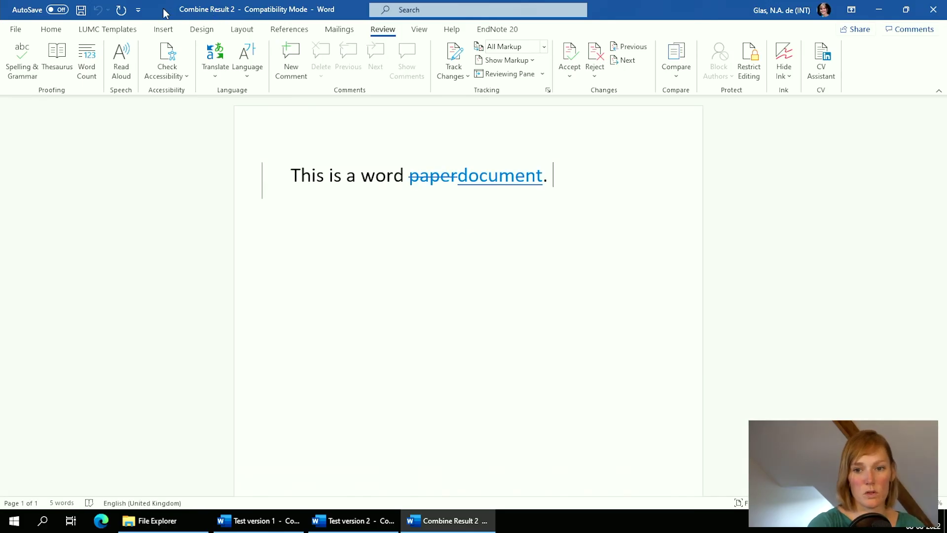
# Save the combined document under the name 'Test version 3'
pyautogui.click(81, 10)
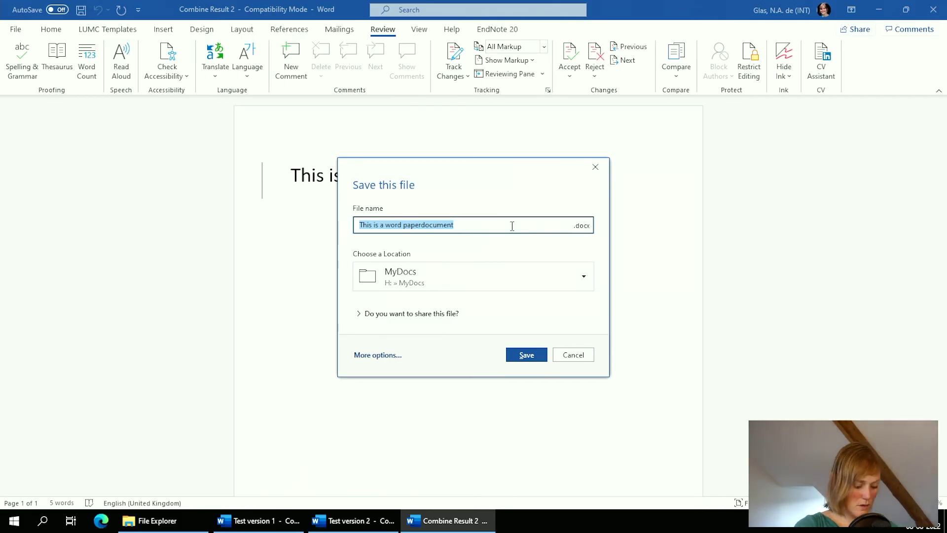
pyautogui.write('Test version 3')
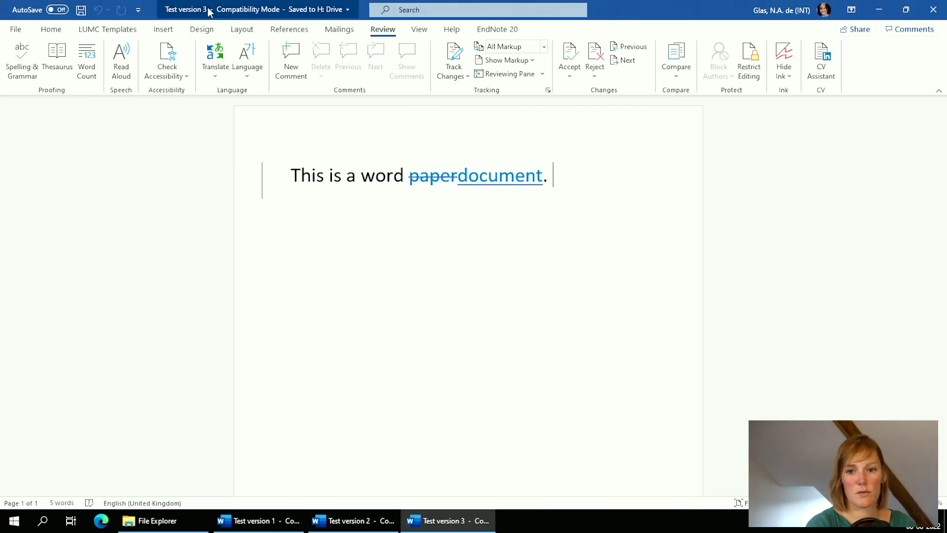
# Select the sentence 'This is a word document.' and accept its tracked change
pyautogui.click(418, 234)
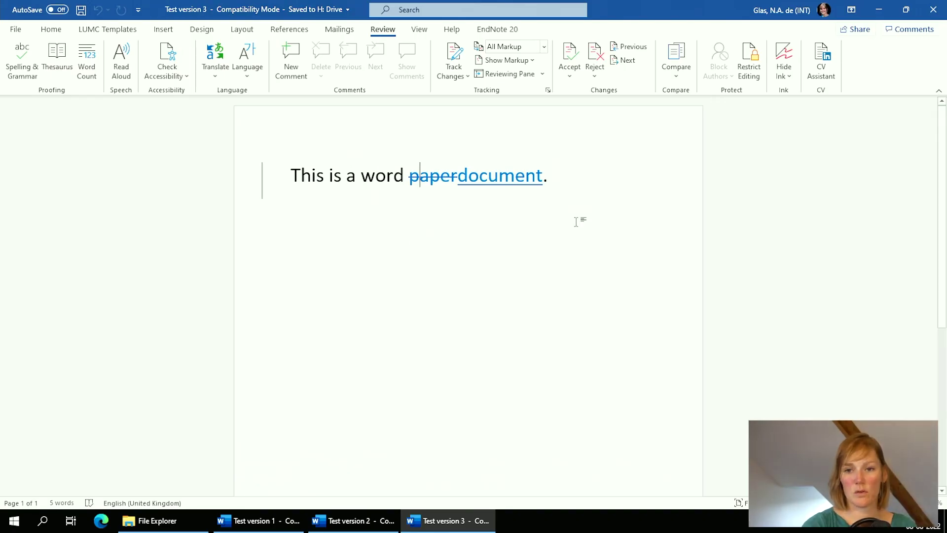
pyautogui.moveTo(552, 185); pyautogui.dragTo(350, 176)
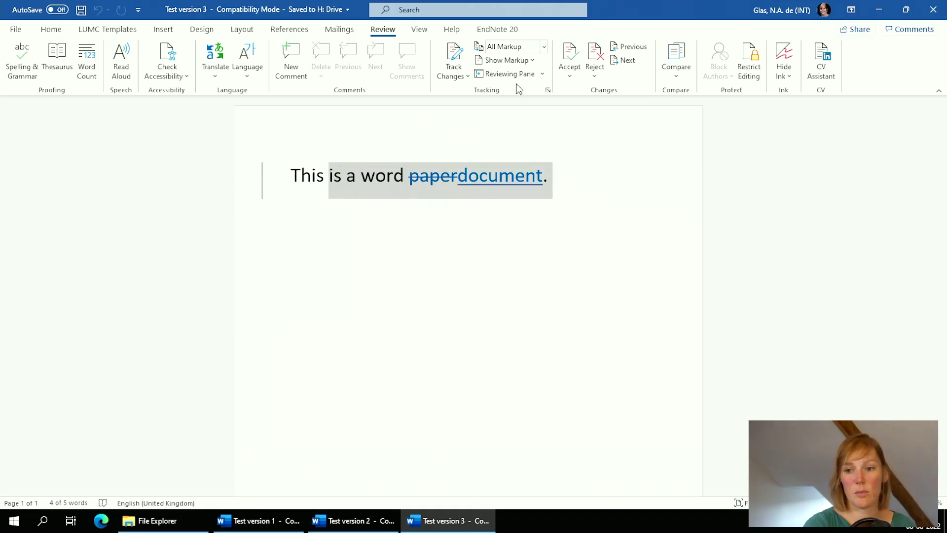
pyautogui.click(570, 52)
pyautogui.click(494, 294)
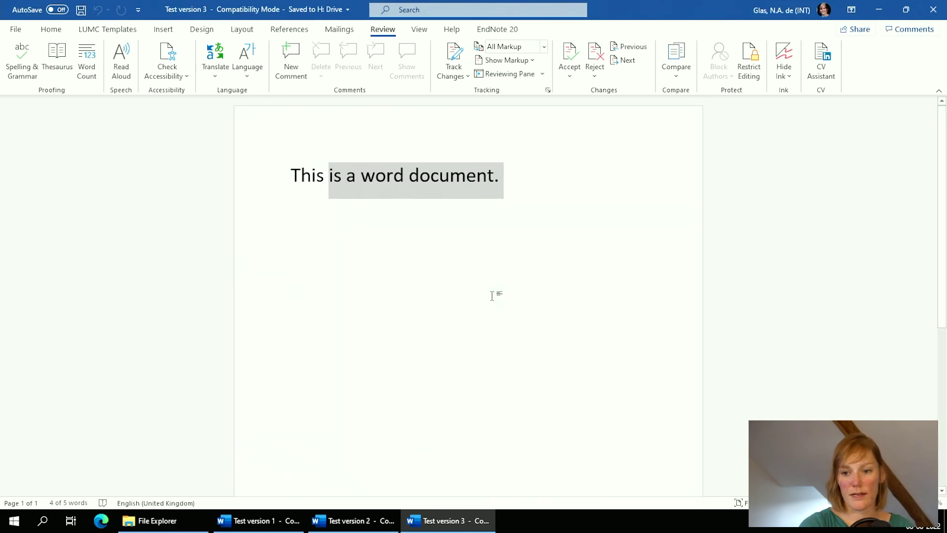